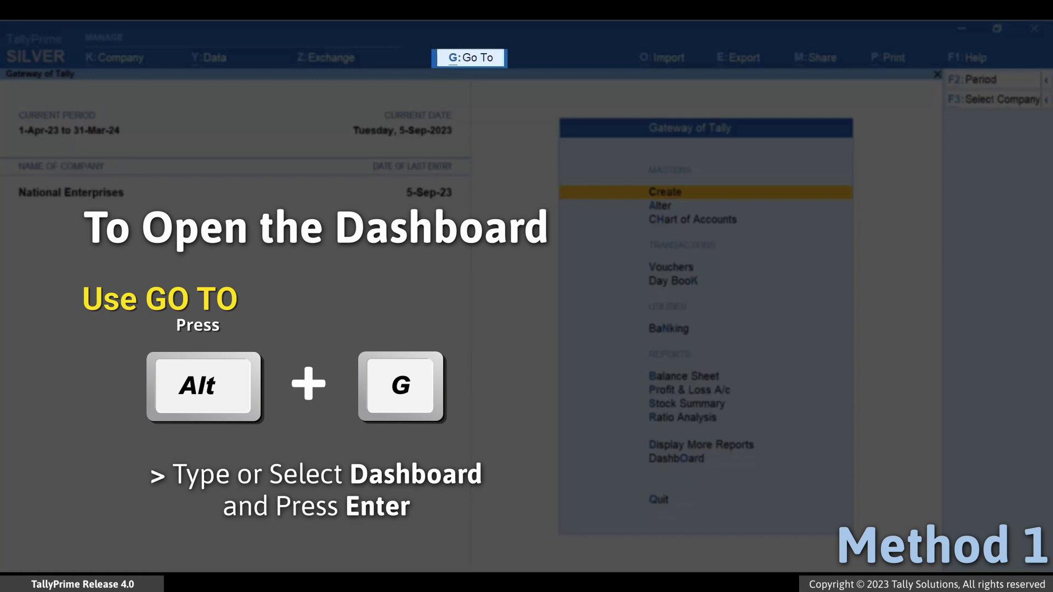
# Open the Dashboard report by typing 'Dash' in the Go To list.
pyautogui.hotkey('alt', 'g')
pyautogui.write('Dash')
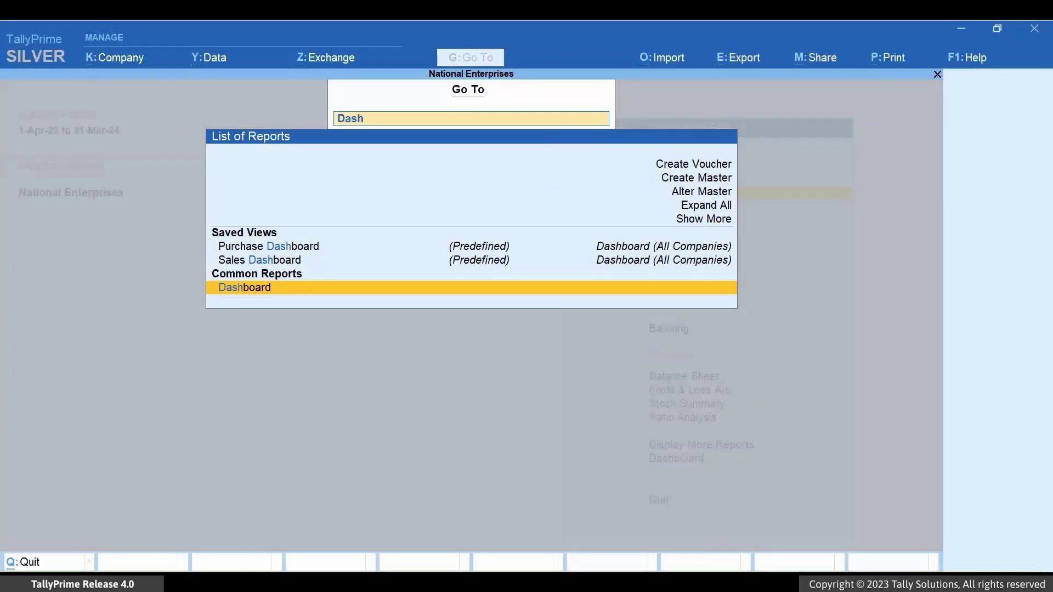
pyautogui.press('Return')
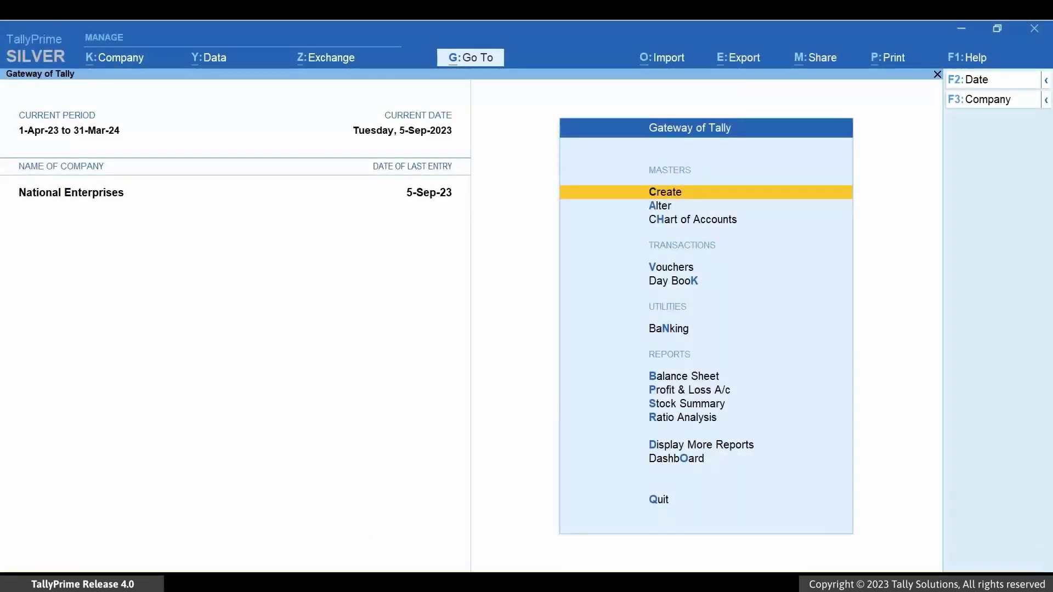
# Reopen the Dashboard through the Switch To list by typing 'Das'.
pyautogui.press('ctrl')
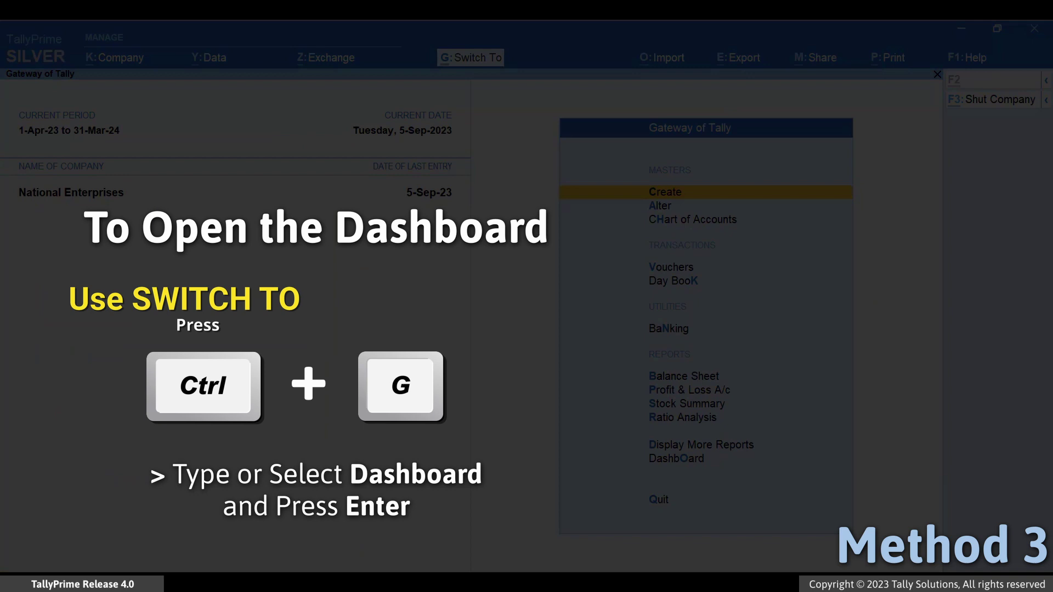
pyautogui.hotkey('ctrl', 'g')
pyautogui.write('Das')
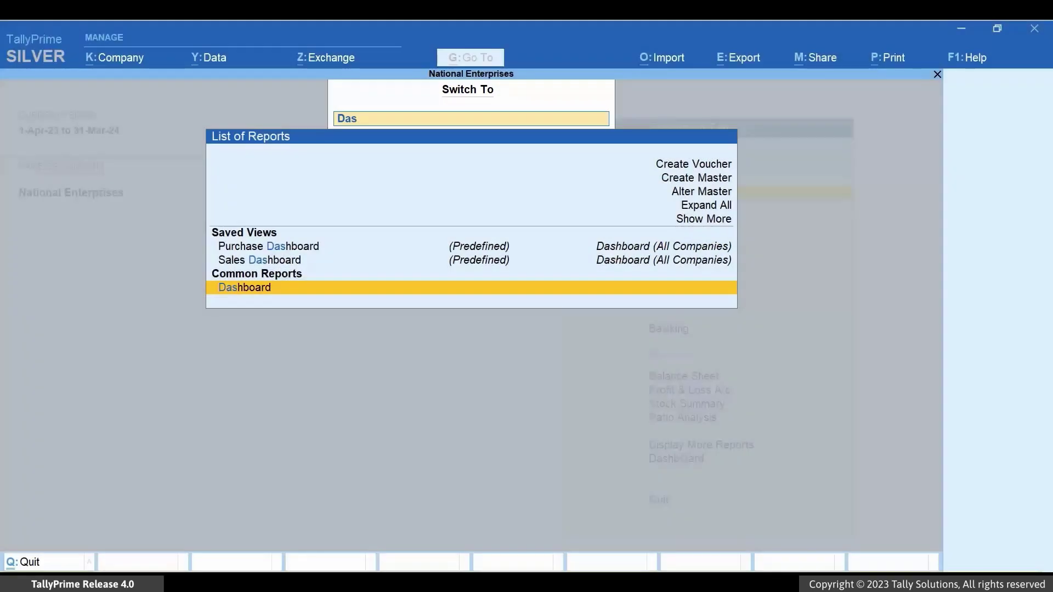
pyautogui.press('Return')
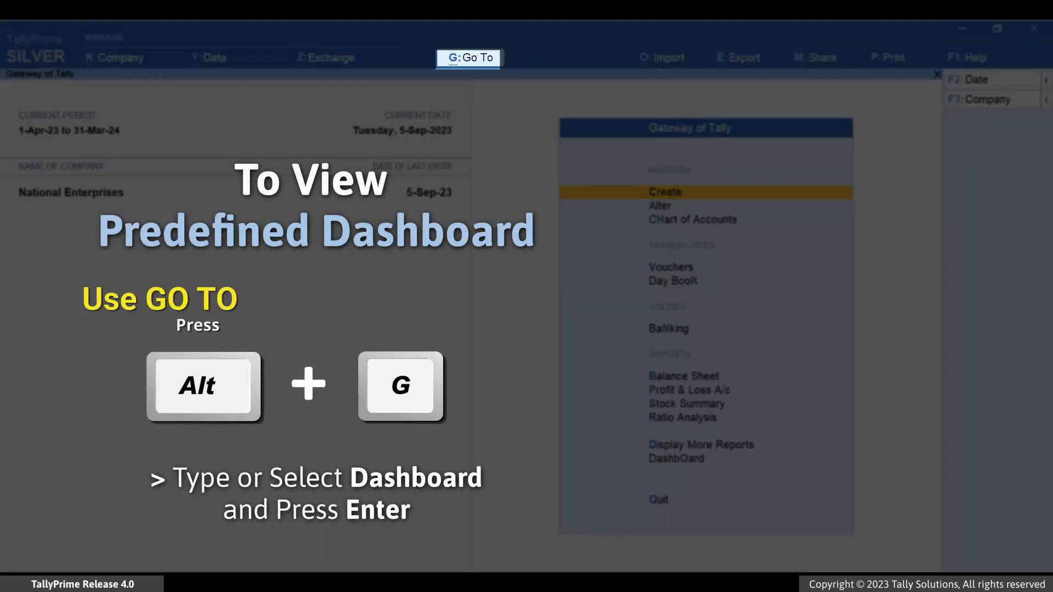
# Look over the Purchase and Sales Dashboard saved views, then open Dashboard.
pyautogui.press('alt')
pyautogui.hotkey('alt', 'g')
pyautogui.press('Down')
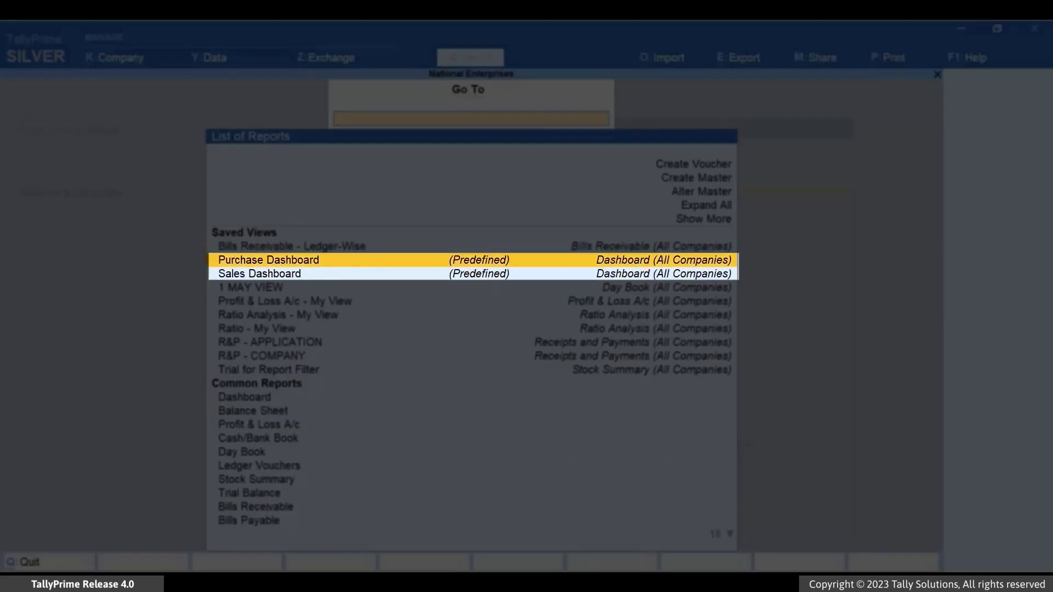
pyautogui.press('Down')
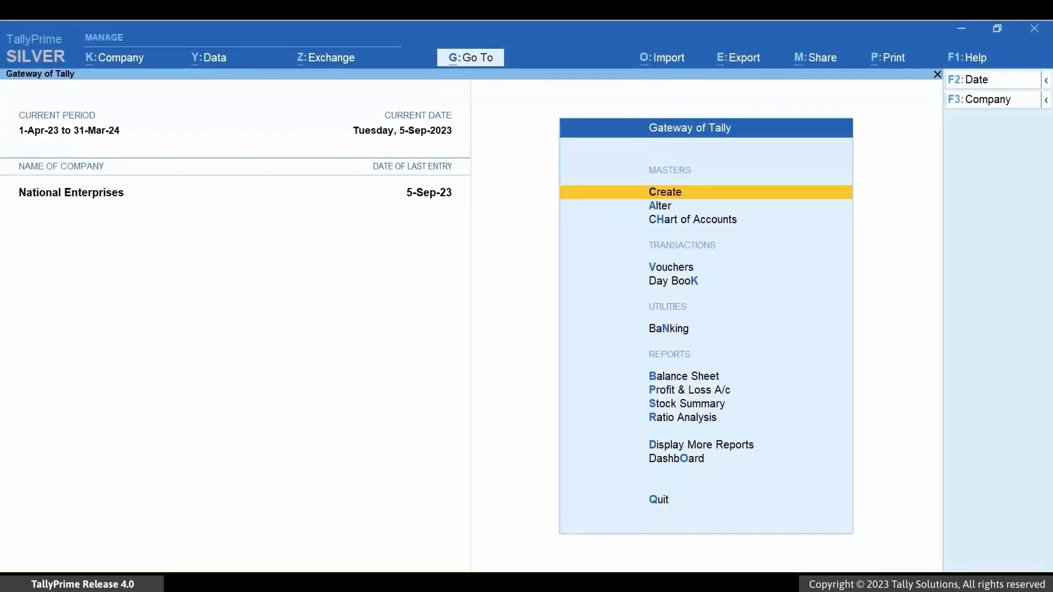
pyautogui.press('o')
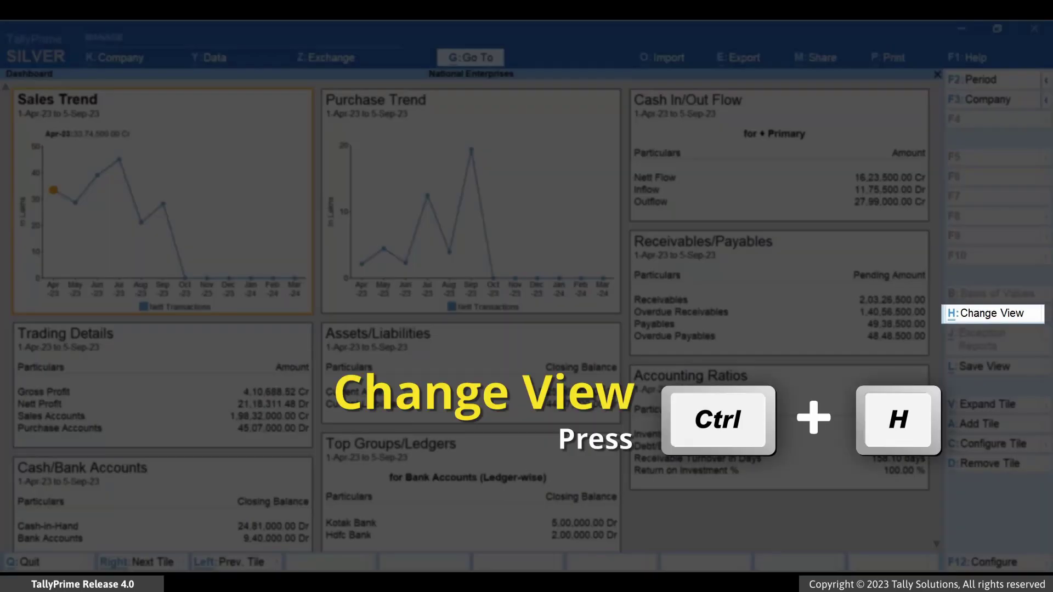
# Load the Purchase Dashboard view and step through its tiles to Top Stock Groups.
pyautogui.hotkey('ctrl', 'h')
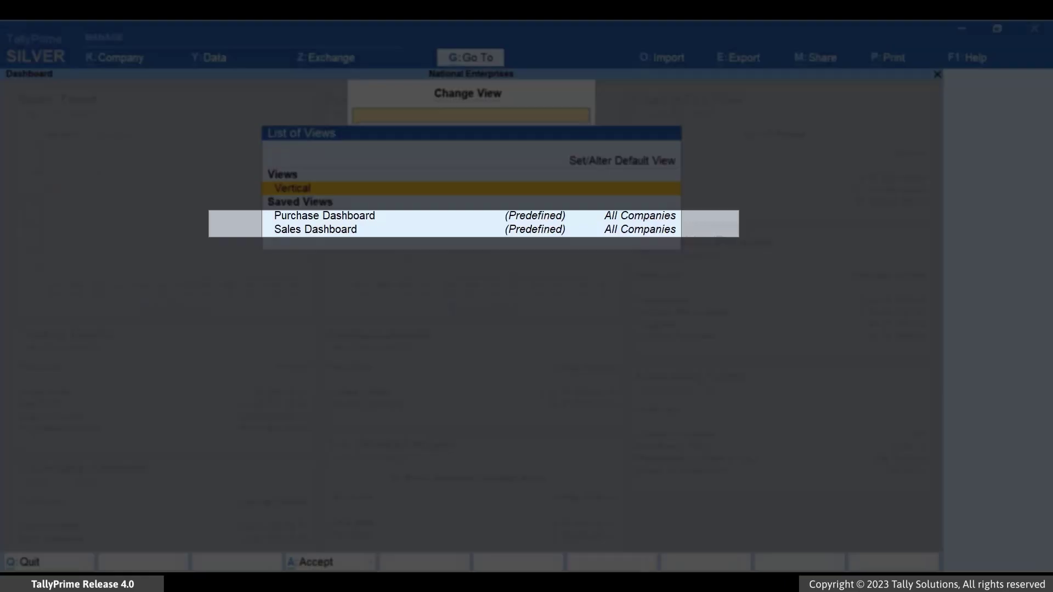
pyautogui.press('Down')
pyautogui.press('Down')
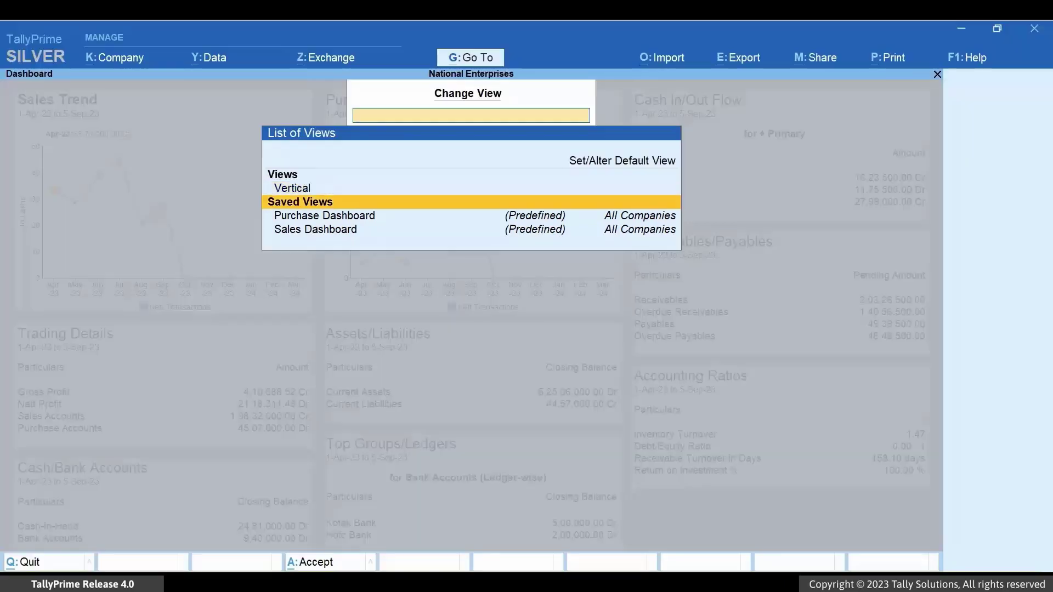
pyautogui.press('Return')
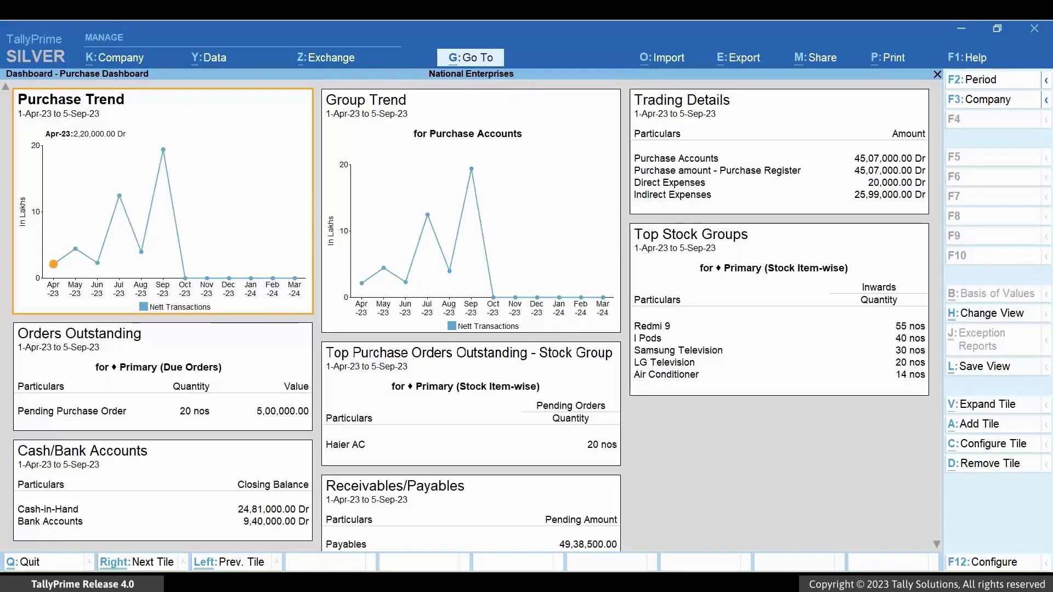
pyautogui.press('Right')
pyautogui.press('Right')
pyautogui.press('Right')
pyautogui.press('Right')
pyautogui.press('Right')
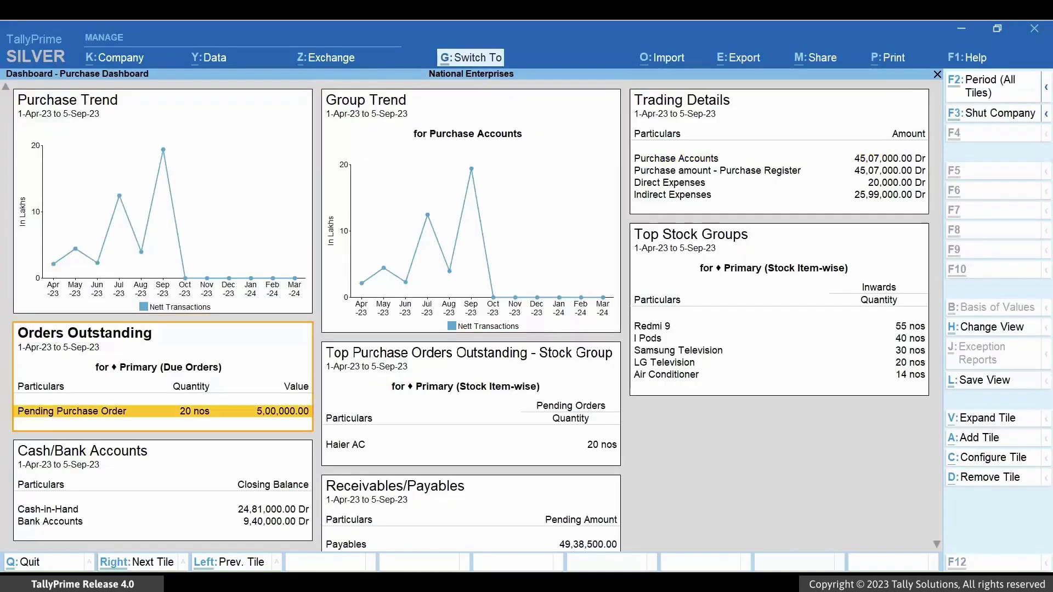
pyautogui.press('Right')
pyautogui.press('Right')
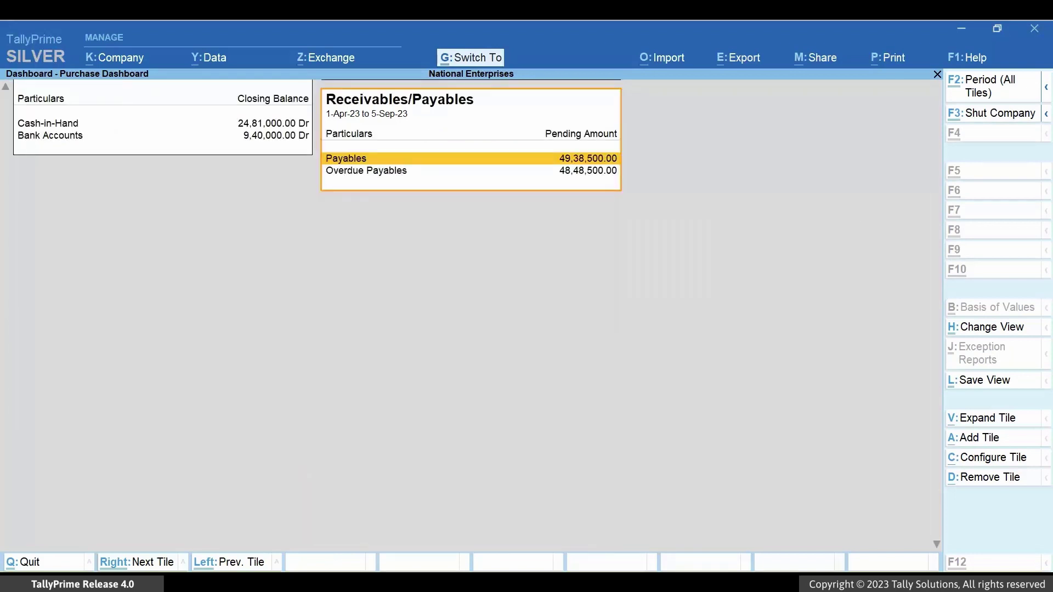
# Preview the Sales Dashboard view, then switch the Dashboard to the Vertical view.
pyautogui.hotkey('ctrl', 'h')
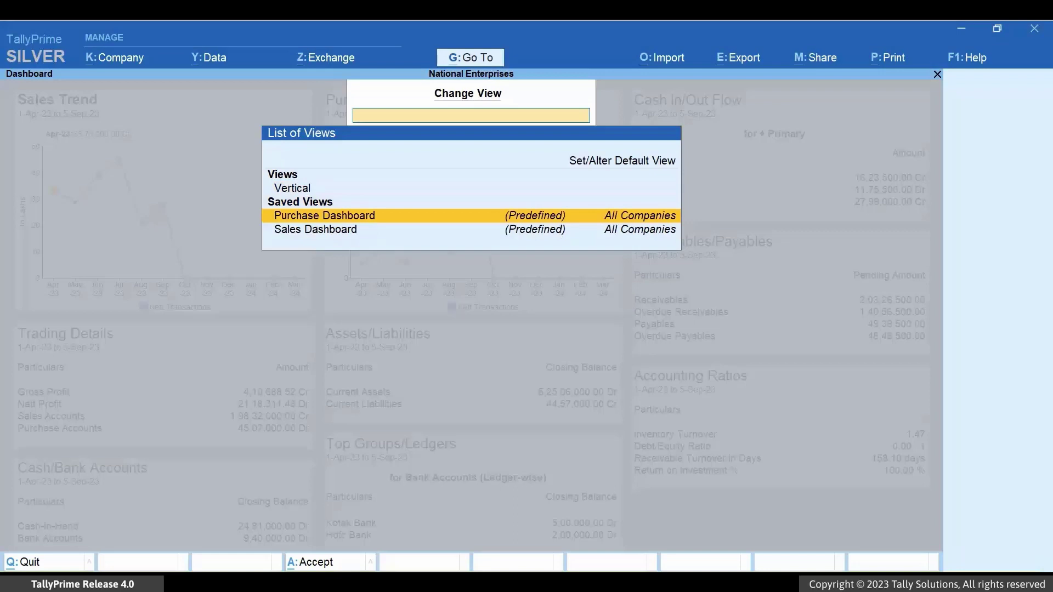
pyautogui.press('Down')
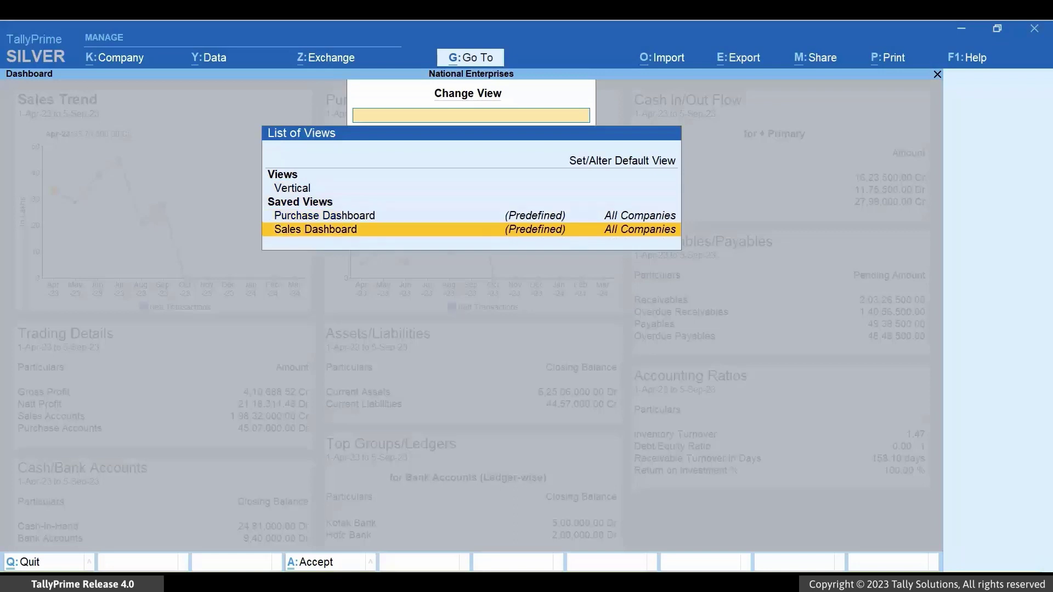
pyautogui.press('Return')
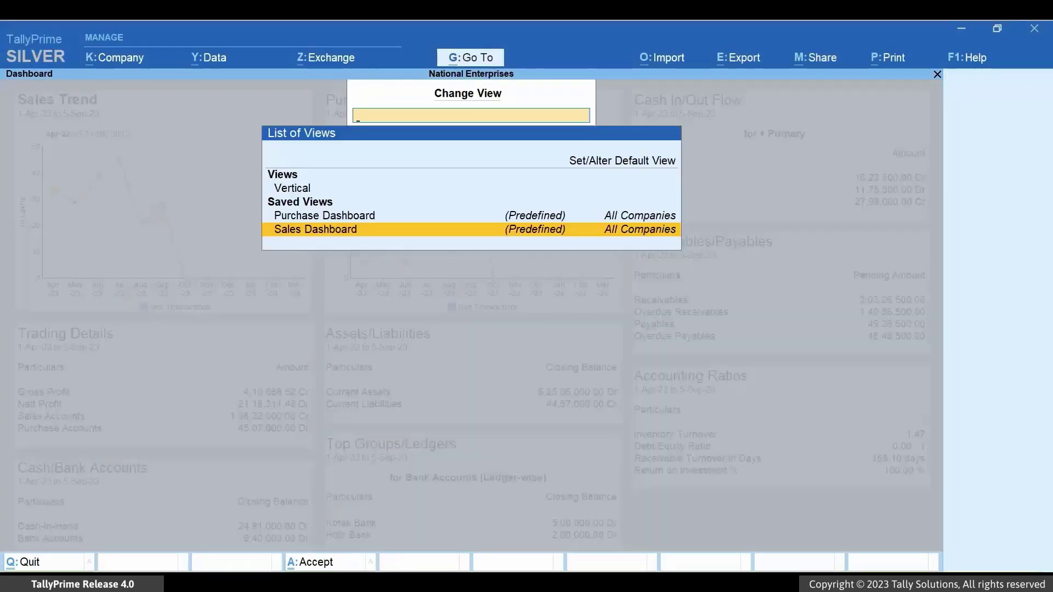
pyautogui.press('Up')
pyautogui.press('Up')
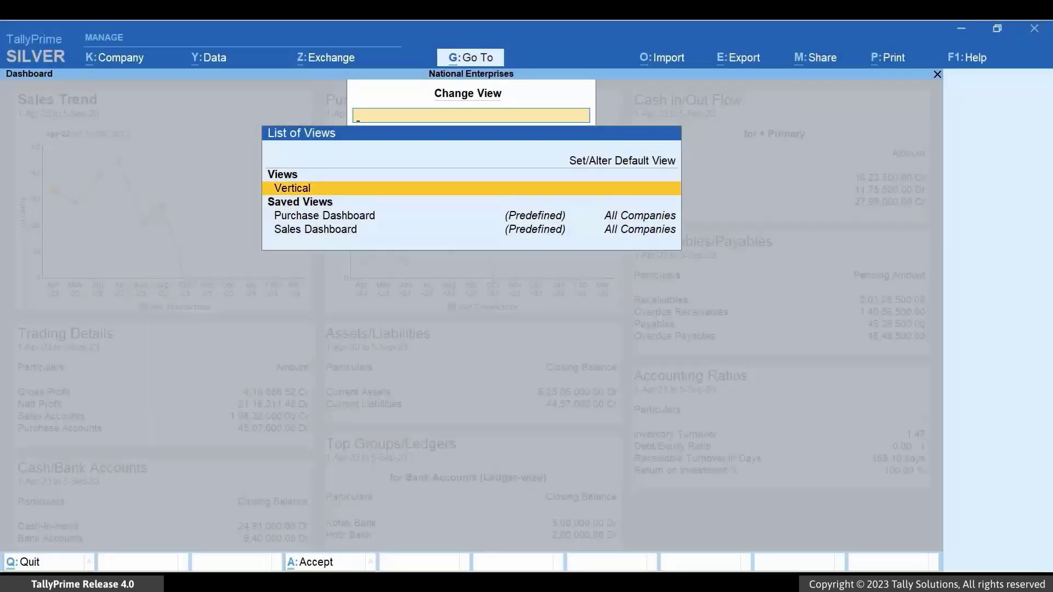
pyautogui.press('Return')
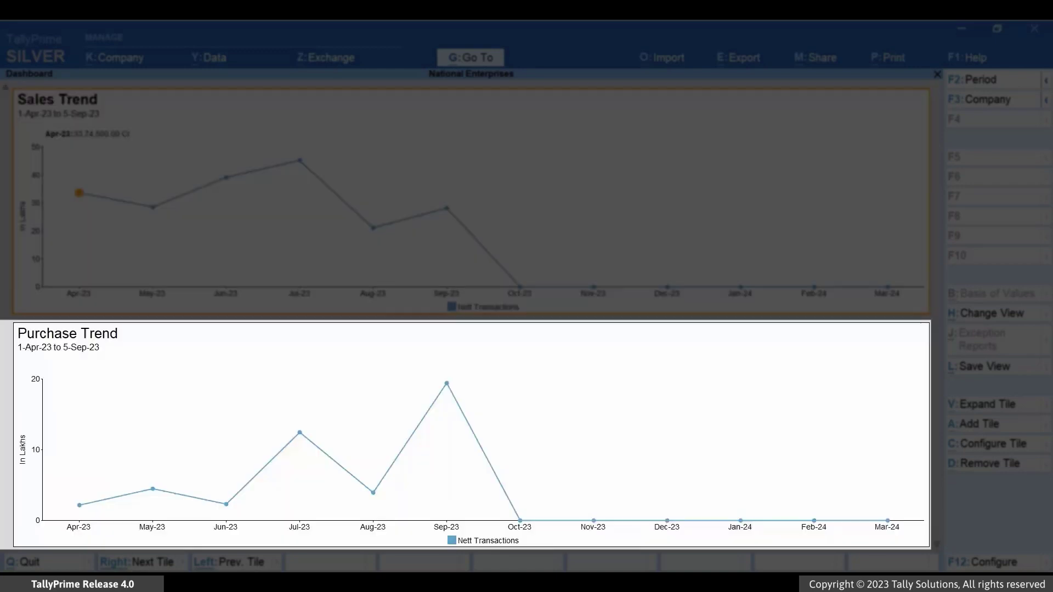
# Stay on the dashboard and save the current layout as view 'Vertical Dashboard'.
pyautogui.press('Escape')
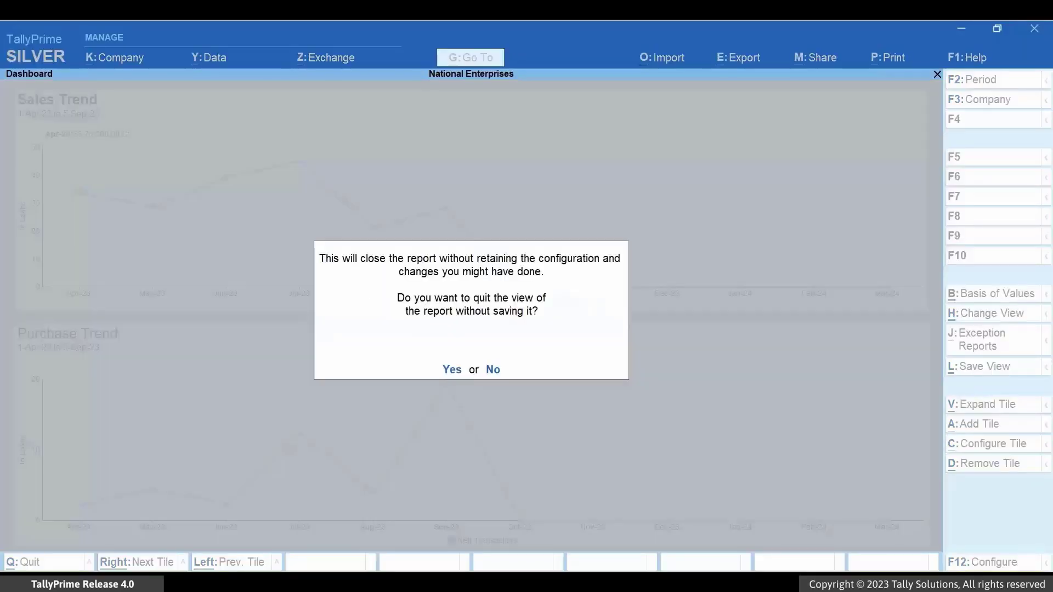
pyautogui.press('n')
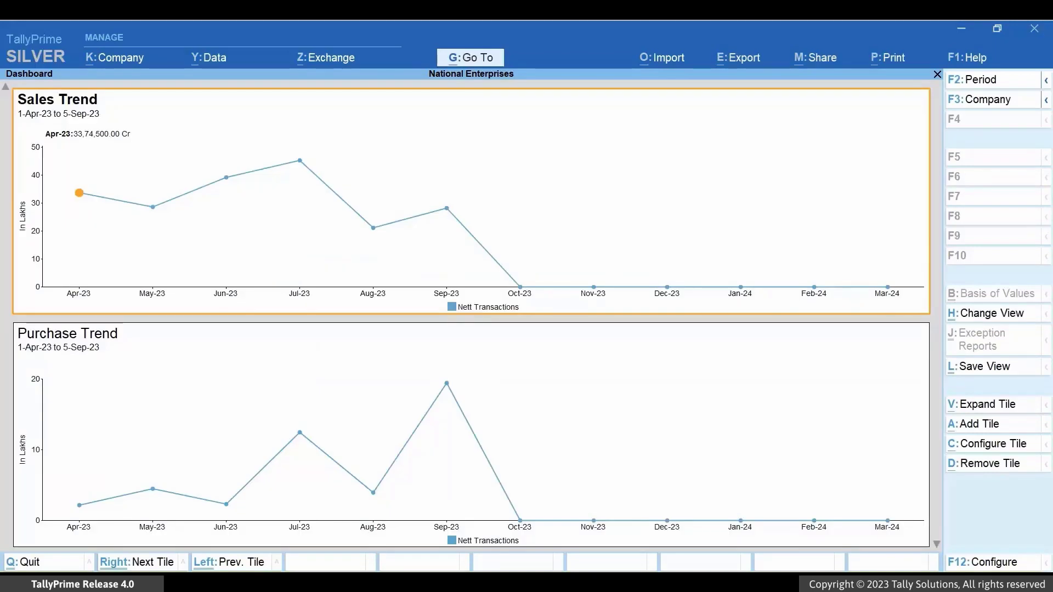
pyautogui.hotkey('ctrl', 'l')
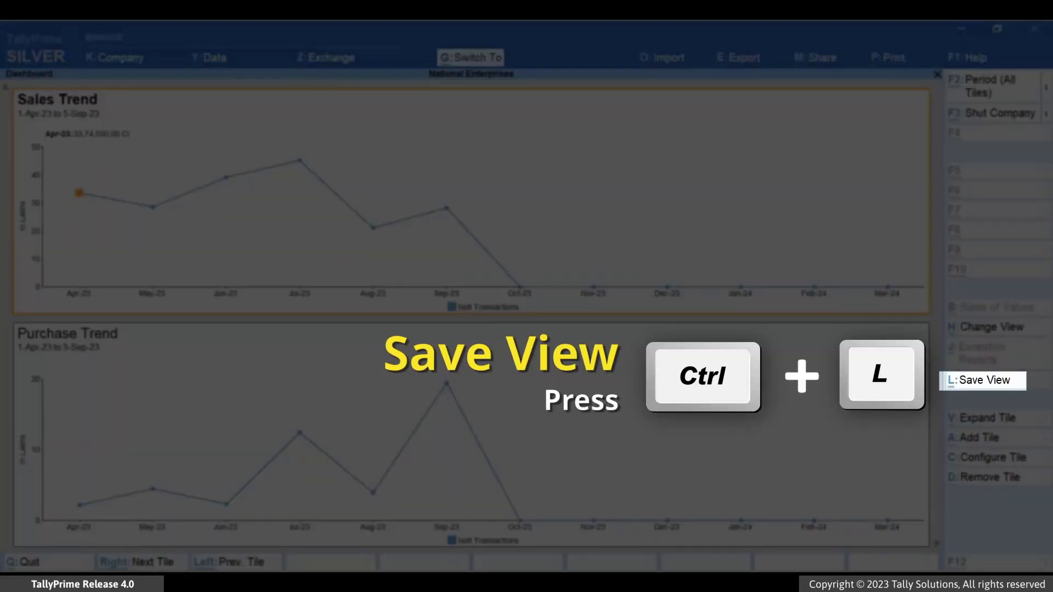
pyautogui.write('Vertical Dashboard')
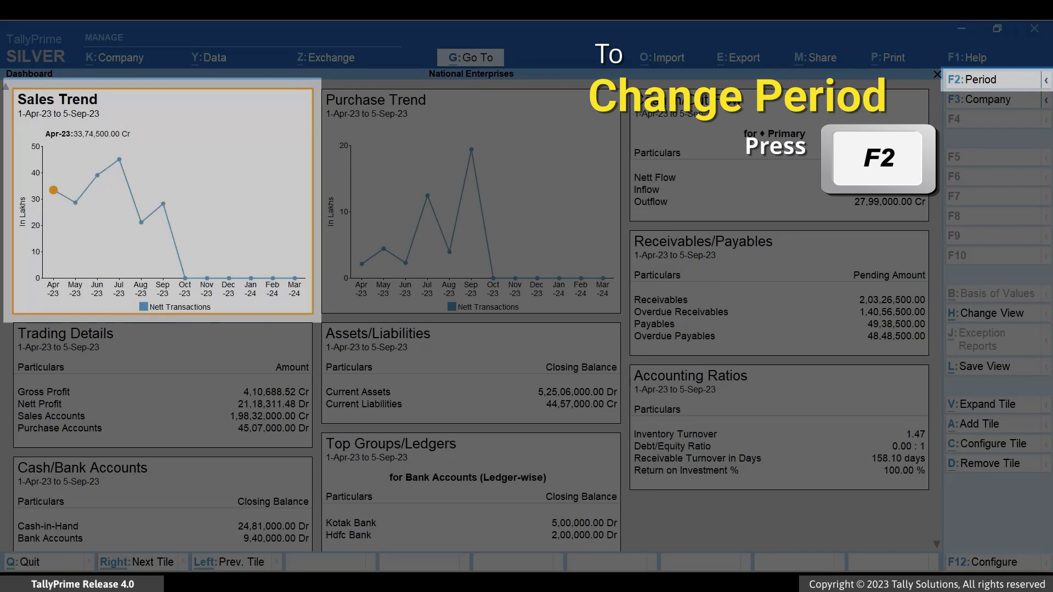
# Set the Sales Trend period from 1-4-2023 to 30-6-2023 and check its April–June points.
pyautogui.press('F2')
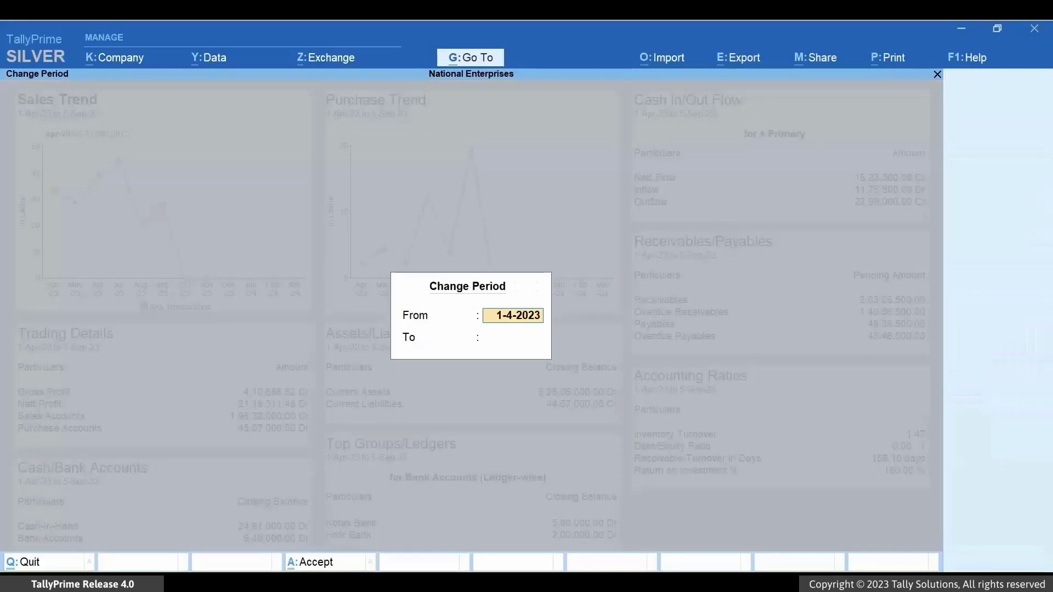
pyautogui.press('Return')
pyautogui.write('30-6-2')
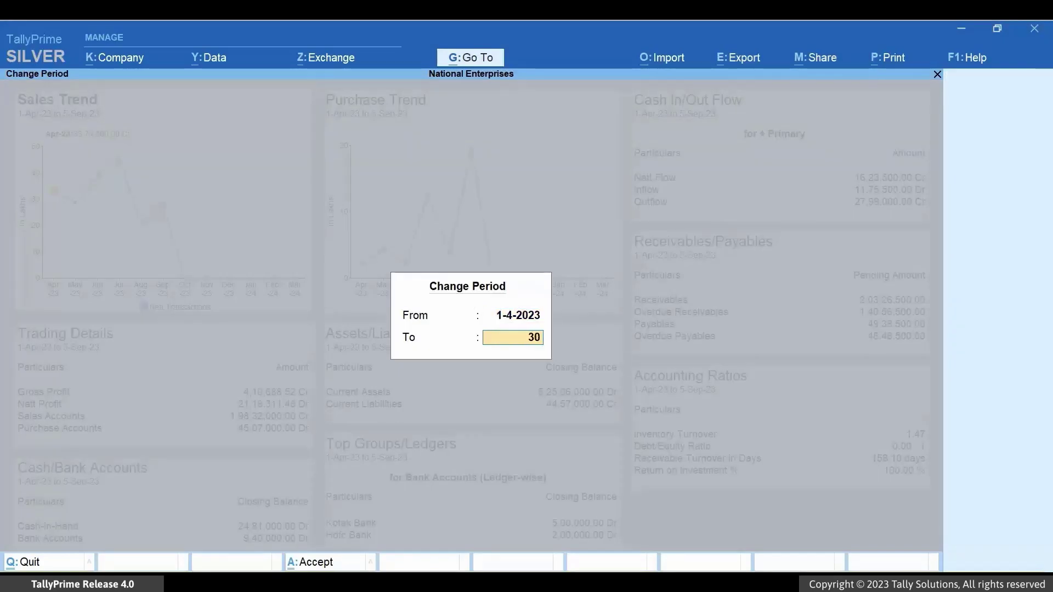
pyautogui.write('023')
pyautogui.press('Return')
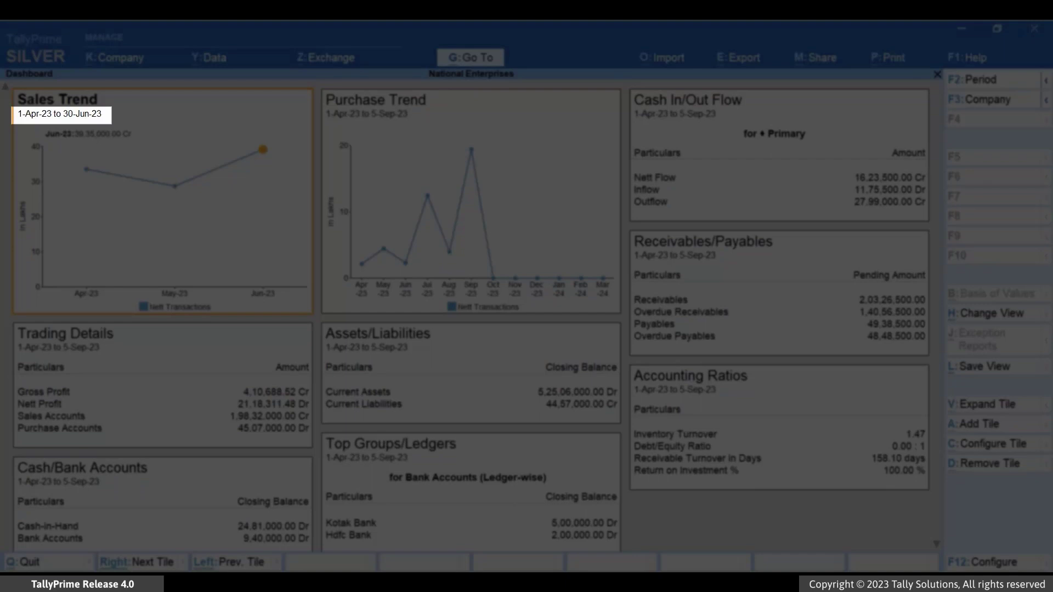
pyautogui.press('Right')
pyautogui.press('Right')
pyautogui.press('Left')
pyautogui.press('Left')
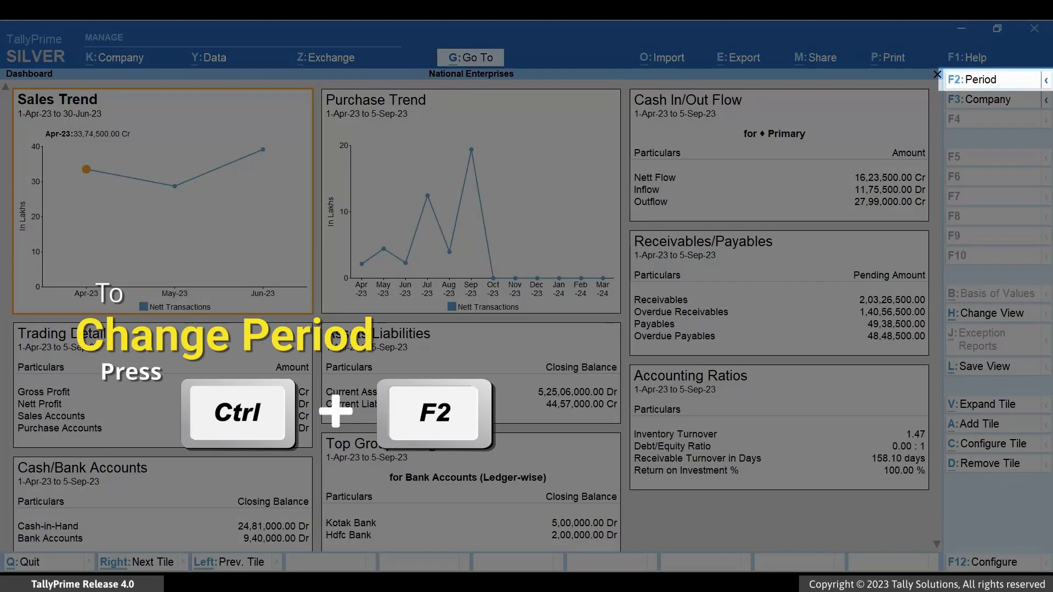
# Use Period (All Tiles) to set every tile from 1-4-2023 to 30-6-23.
pyautogui.press('ctrl')
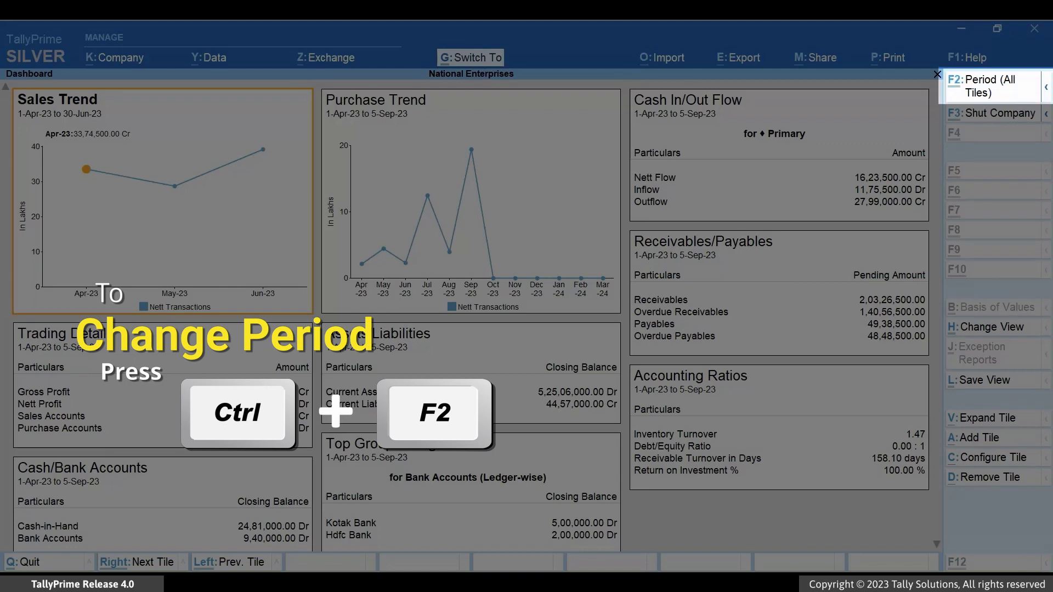
pyautogui.hotkey('ctrl', 'F2')
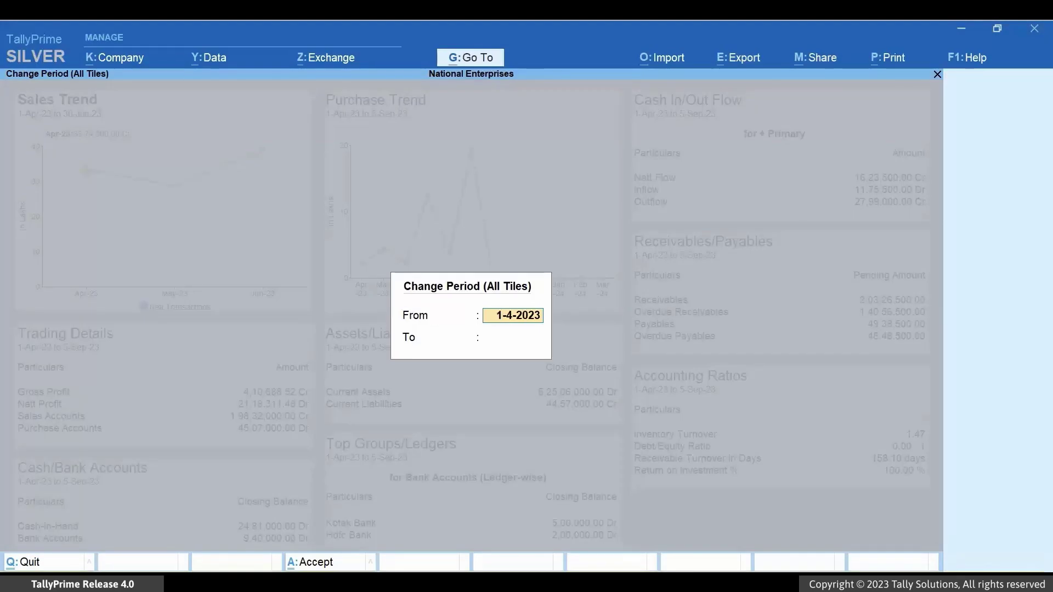
pyautogui.press('Return')
pyautogui.write('30-6-23')
pyautogui.press('Return')
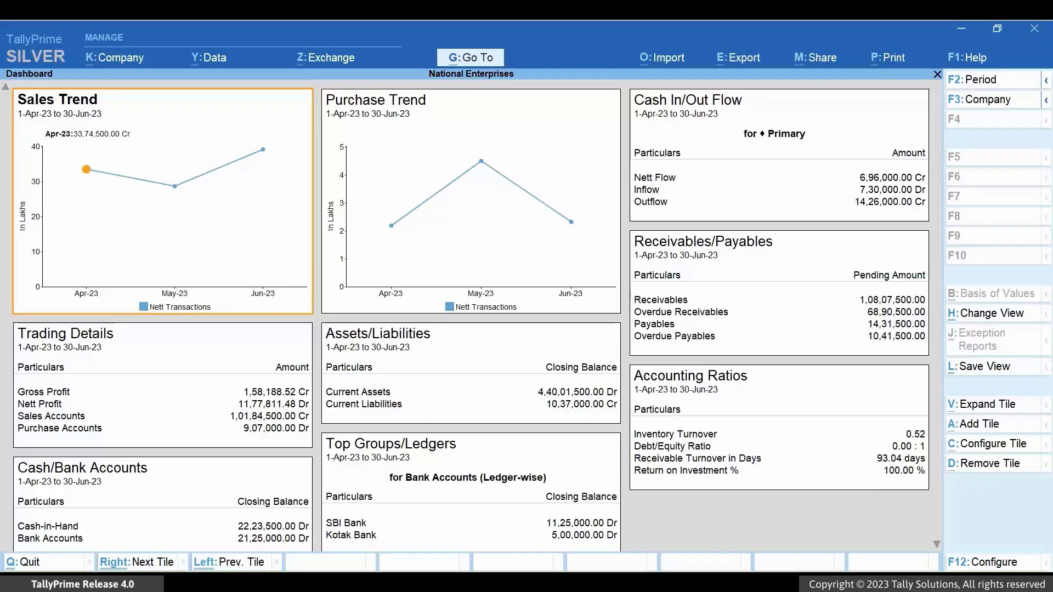
pyautogui.hotkey('ctrl', 'Down')
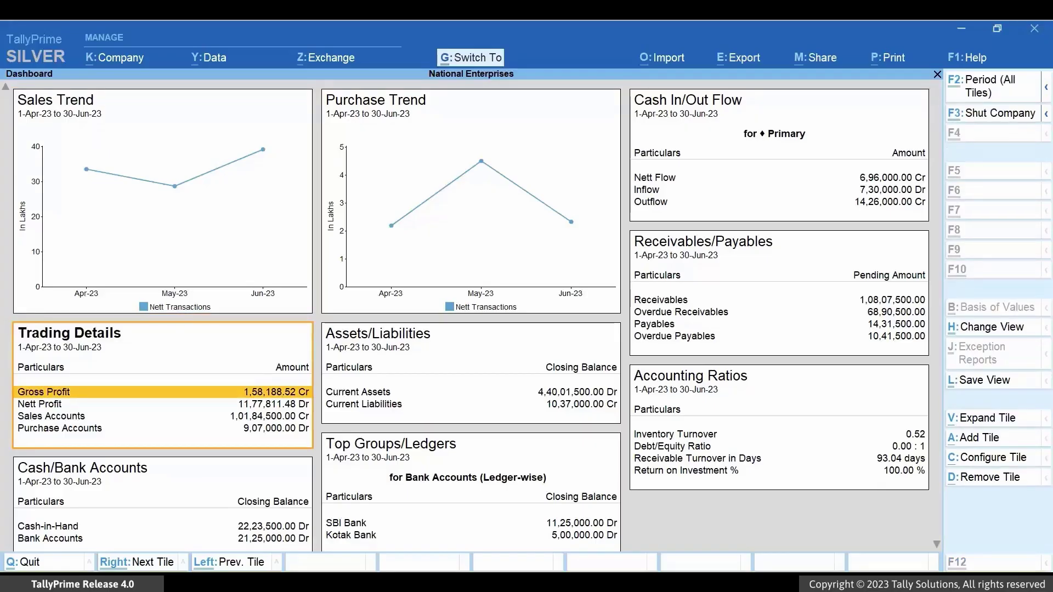
pyautogui.hotkey('ctrl', 'Down')
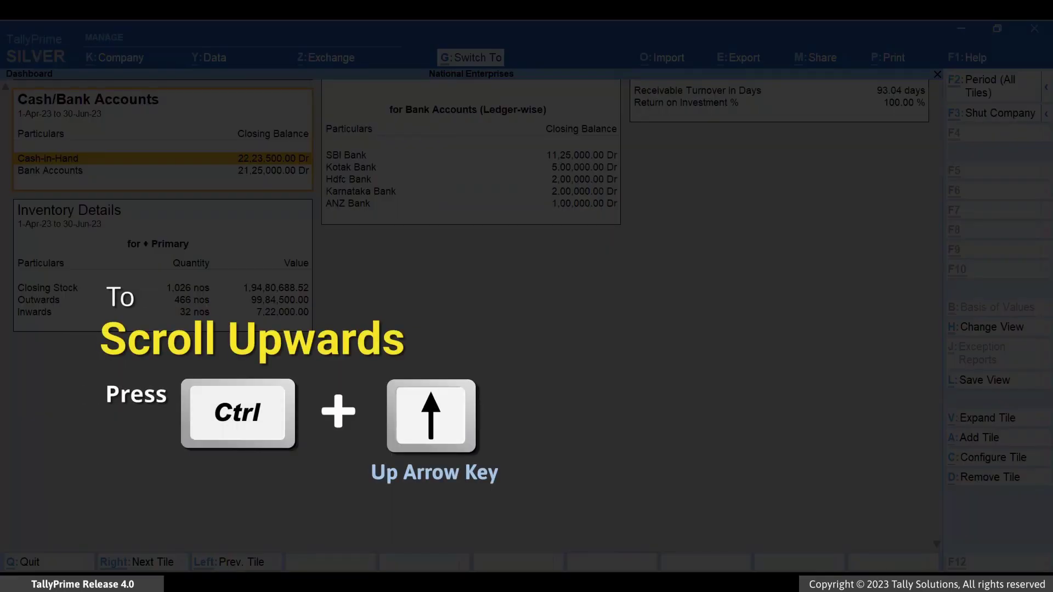
pyautogui.hotkey('ctrl', 'Up')
pyautogui.hotkey('ctrl', 'Up')
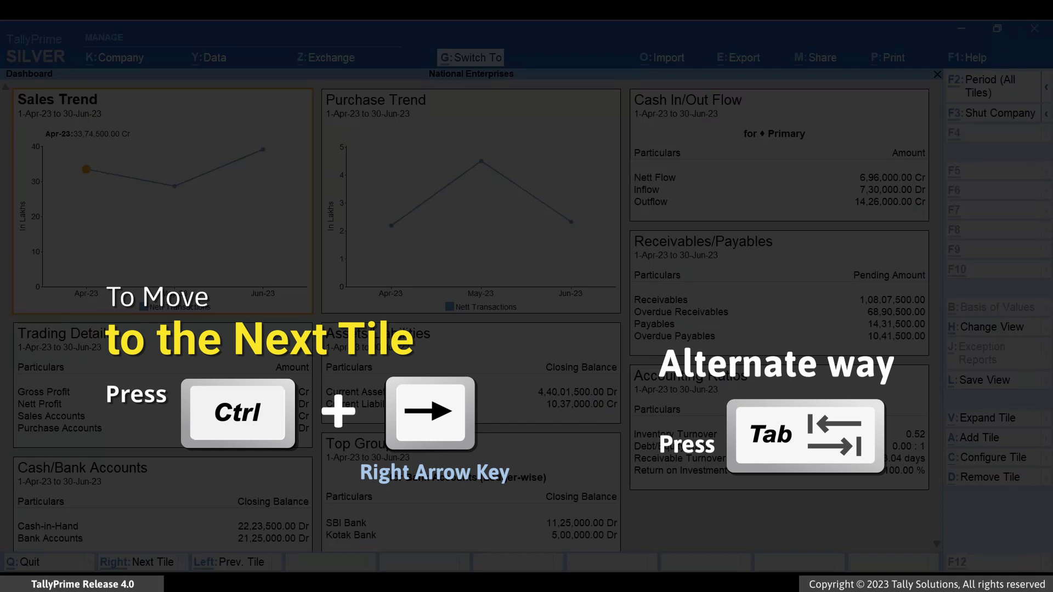
pyautogui.hotkey('ctrl', 'Right')
pyautogui.hotkey('ctrl', 'Right')
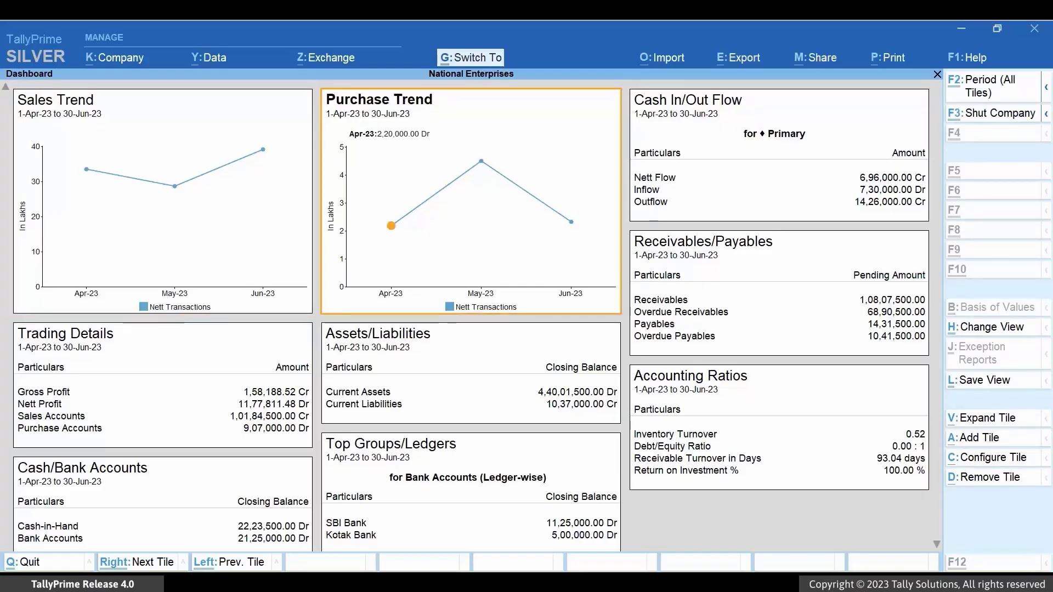
pyautogui.hotkey('ctrl', 'Right')
pyautogui.hotkey('ctrl', 'Right')
pyautogui.hotkey('ctrl', 'Right')
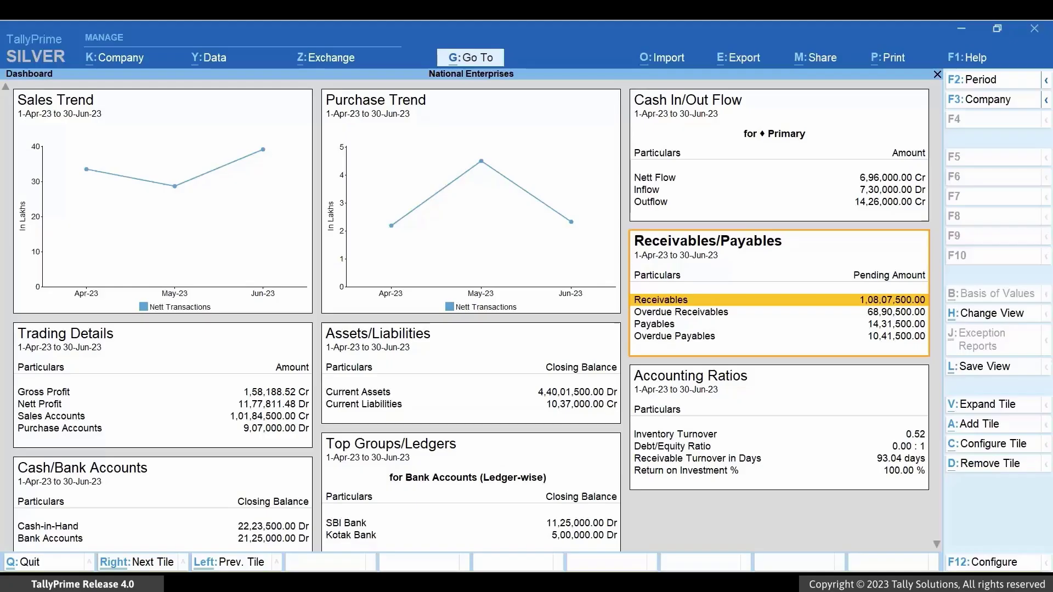
pyautogui.hotkey('ctrl', 'Left')
pyautogui.hotkey('ctrl', 'Left')
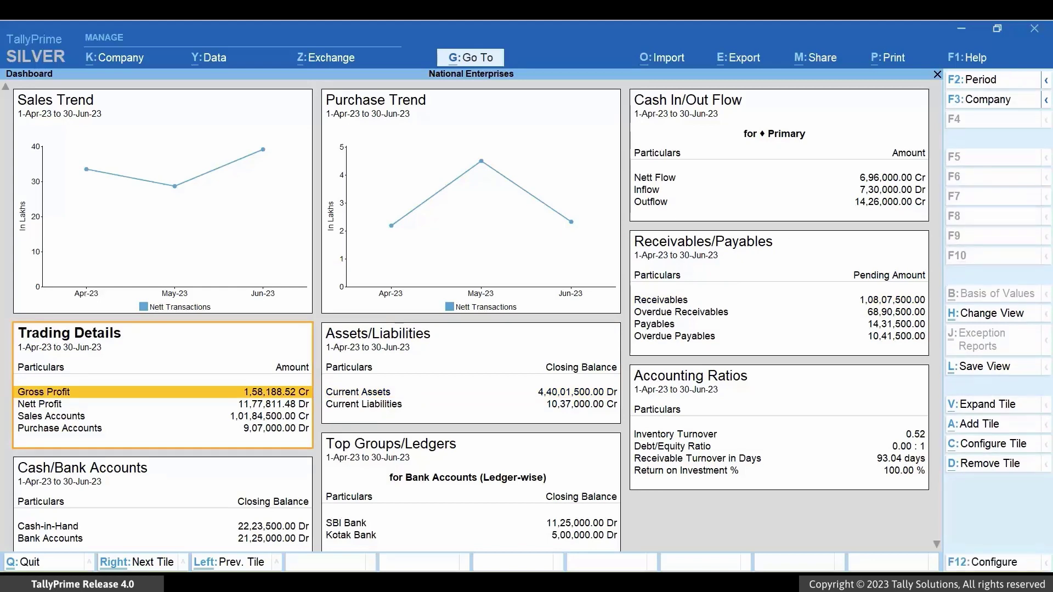
pyautogui.hotkey('ctrl', 'Left')
pyautogui.hotkey('ctrl', 'Left')
pyautogui.hotkey('ctrl', 'Left')
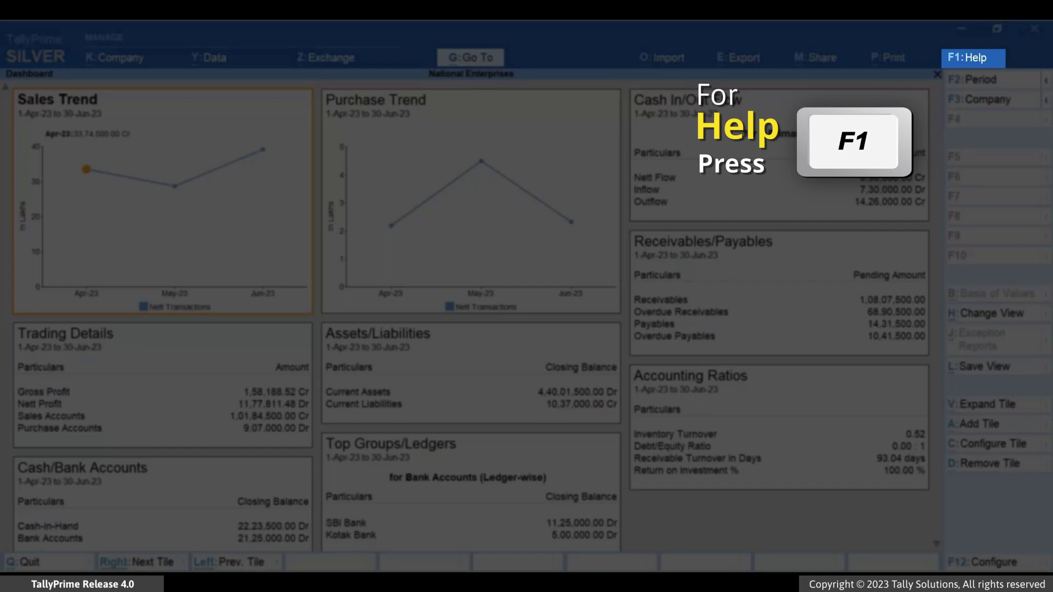
# Go to Help > Settings > Startup configuration.
pyautogui.press('F1')
pyautogui.press('Down')
pyautogui.press('Down')
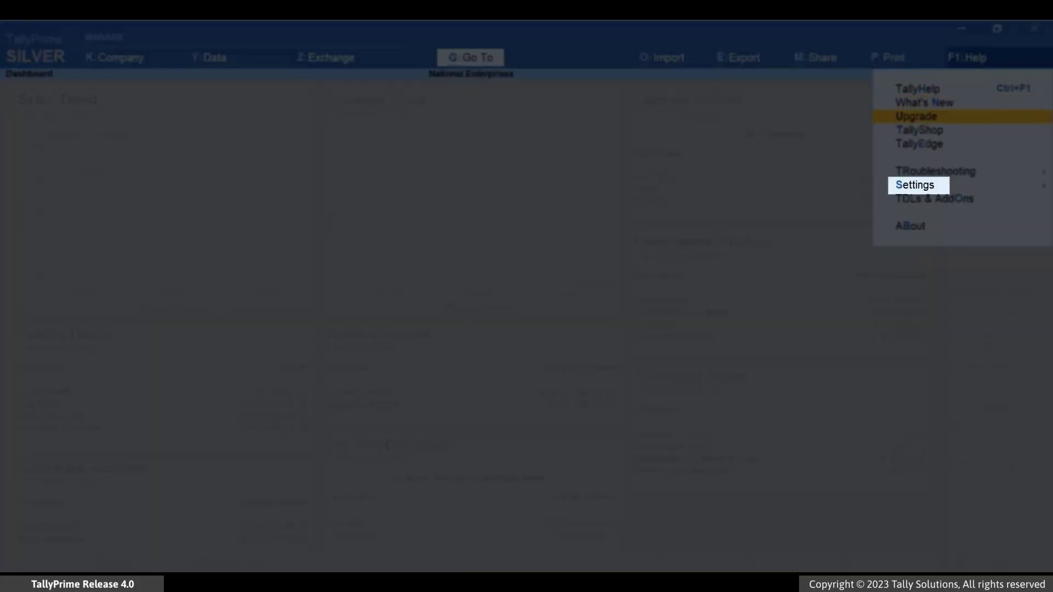
pyautogui.press('Down')
pyautogui.press('Down')
pyautogui.press('Down')
pyautogui.press('Down')
pyautogui.press('Return')
pyautogui.press('Down')
pyautogui.press('Down')
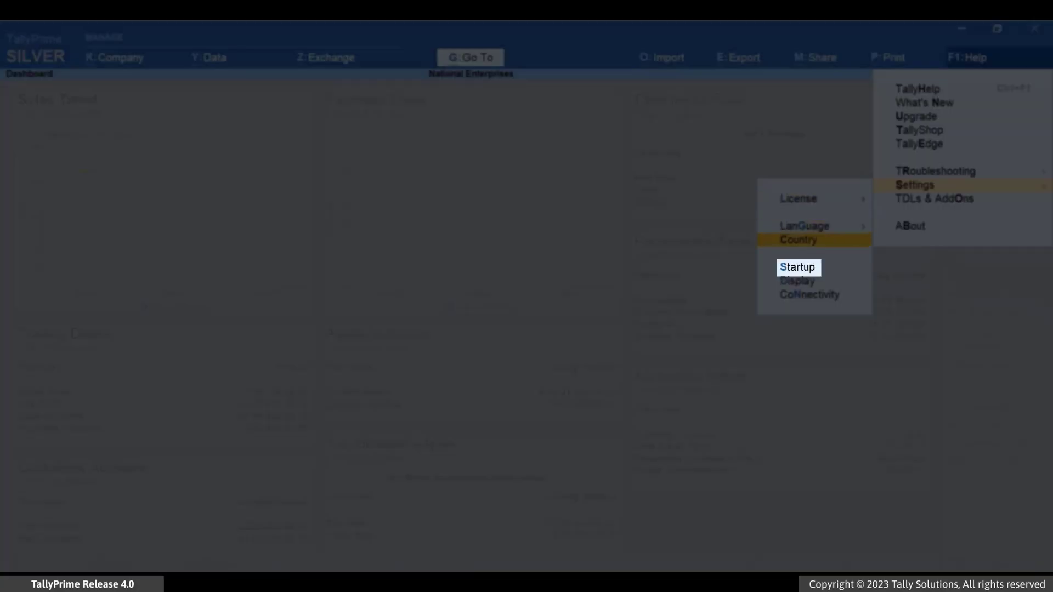
pyautogui.press('Down')
pyautogui.press('Return')
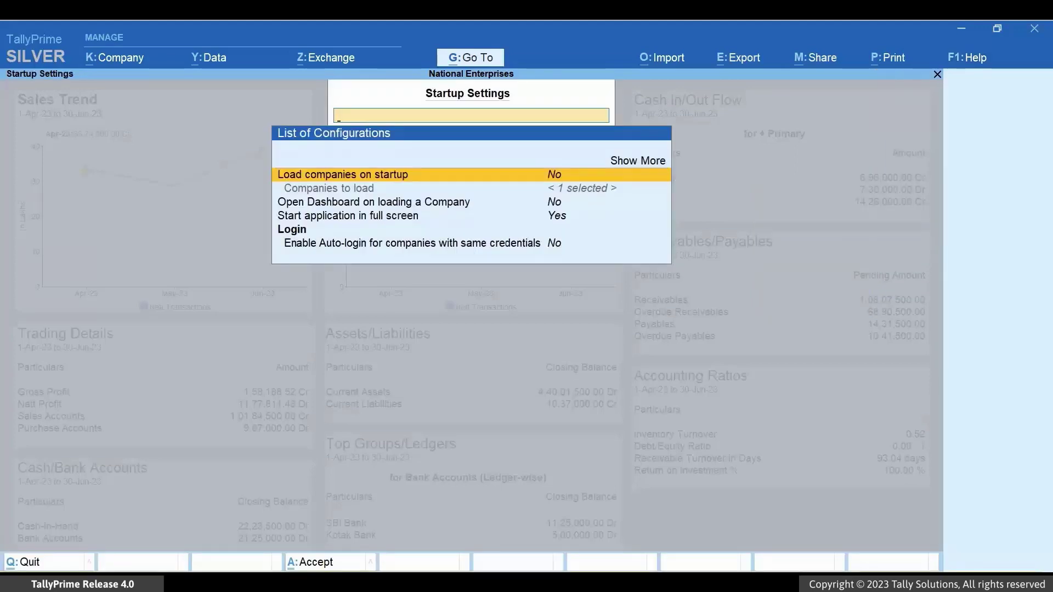
# Set Open Dashboard on loading a Company to Yes, save, and quit the Dashboard.
pyautogui.press('Down')
pyautogui.press('Down')
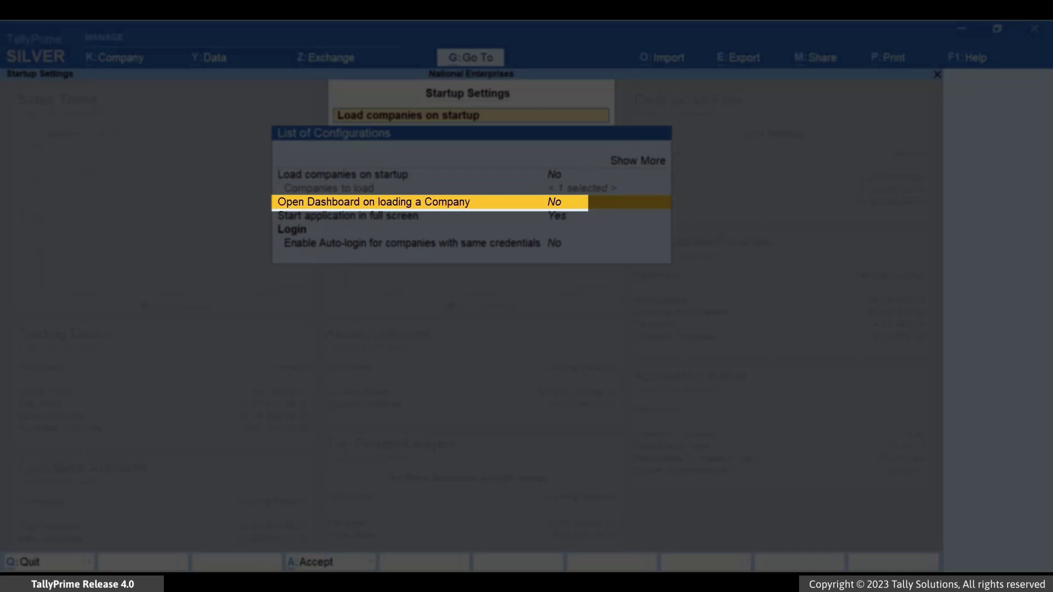
pyautogui.press('y')
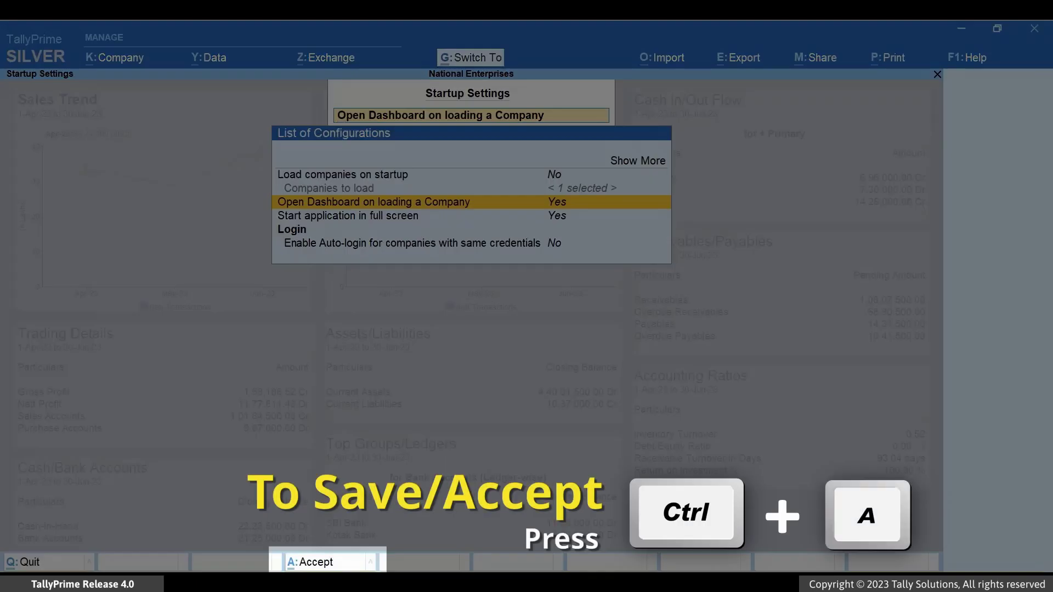
pyautogui.hotkey('ctrl', 'a')
pyautogui.press('Escape')
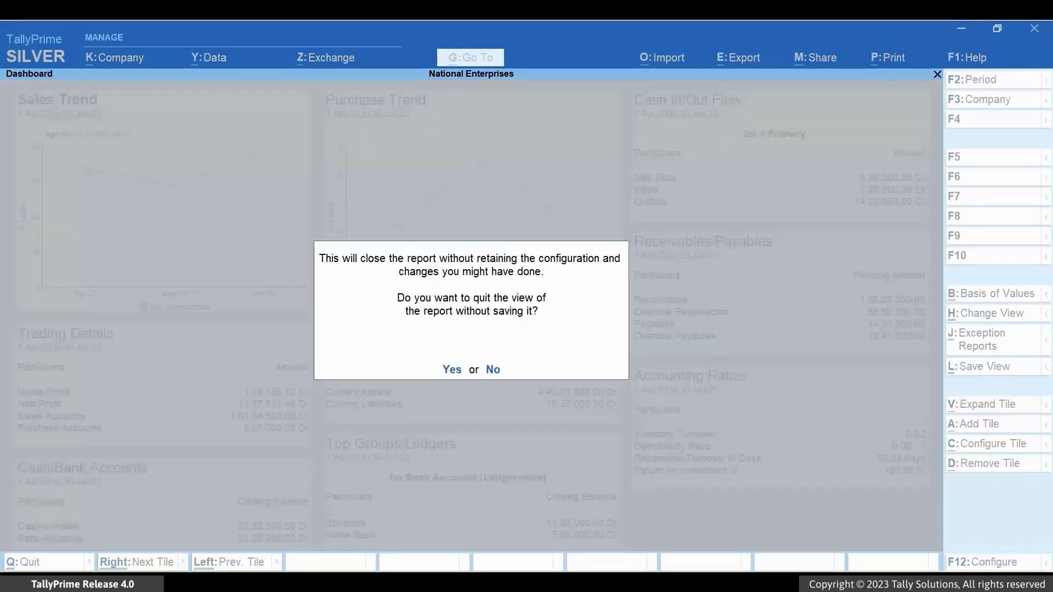
pyautogui.press('y')
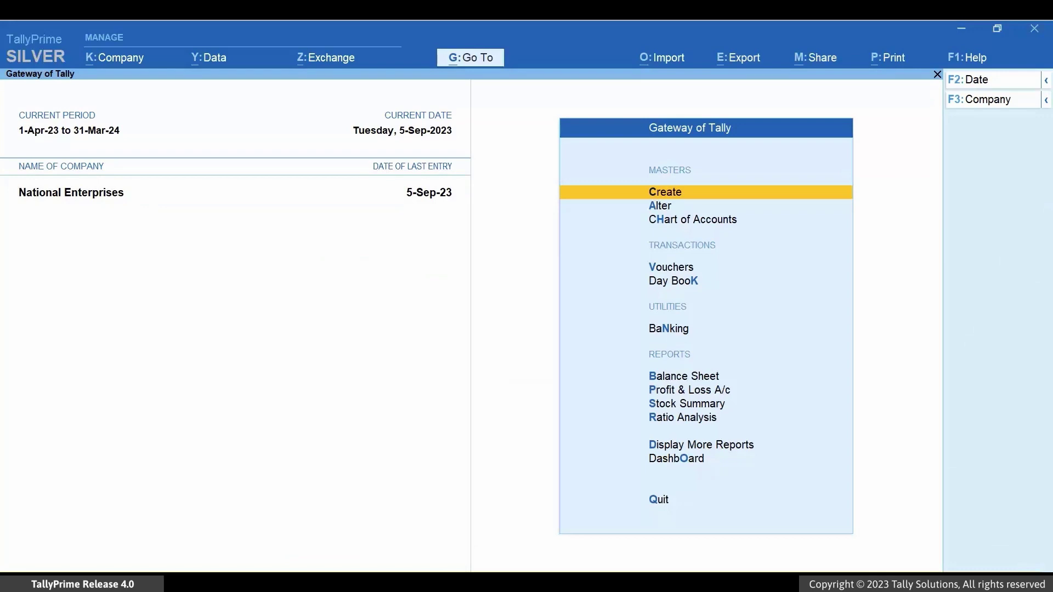
# Shut the loaded company National Enterprises.
pyautogui.hotkey('alt', 'k')
pyautogui.press('Down')
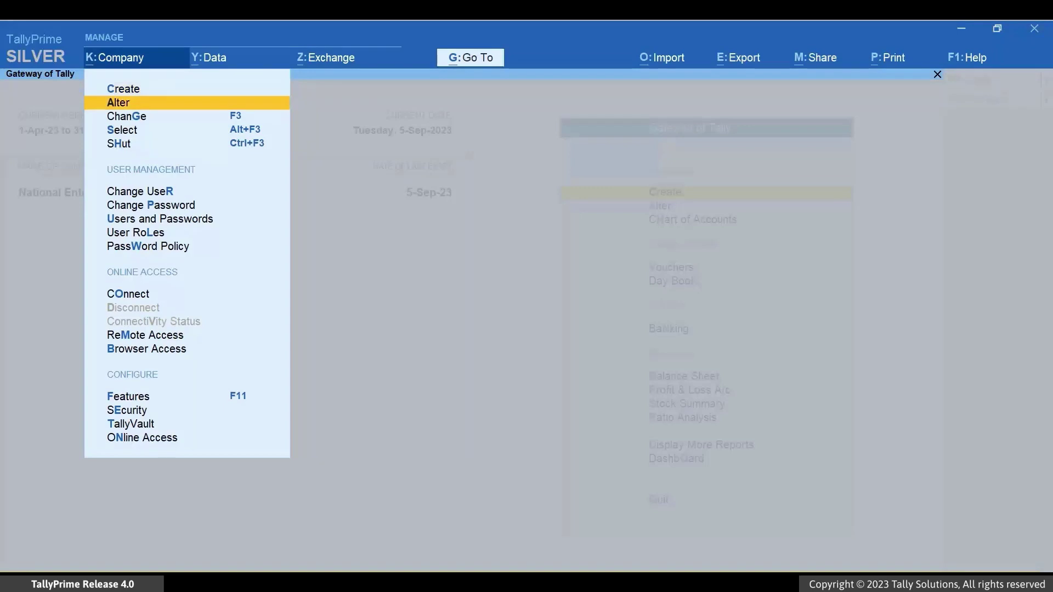
pyautogui.press('Down')
pyautogui.press('Down')
pyautogui.press('Down')
pyautogui.press('Return')
pyautogui.press('Return')
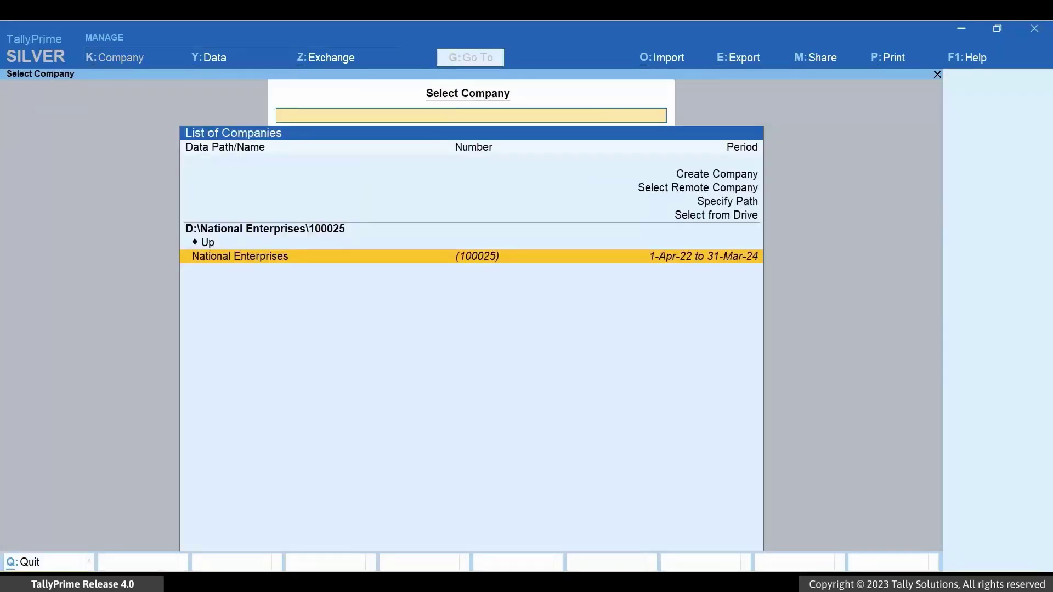
# Reselect National Enterprises and enter the login username to start signing in.
pyautogui.press('Return')
pyautogui.write('a')
pyautogui.press('Return')
pyautogui.write('a')
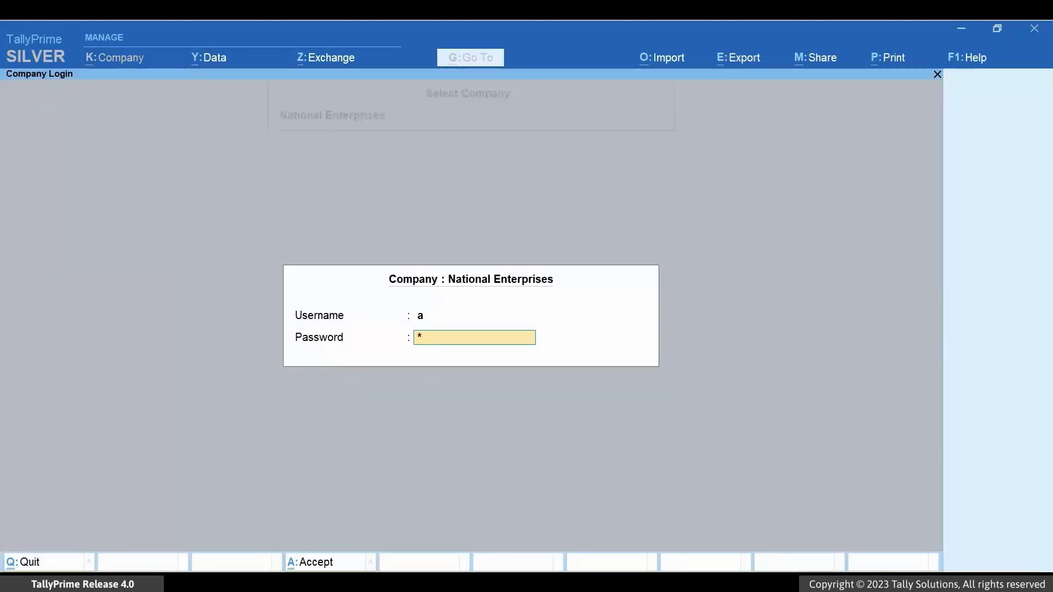
pyautogui.press('Return')
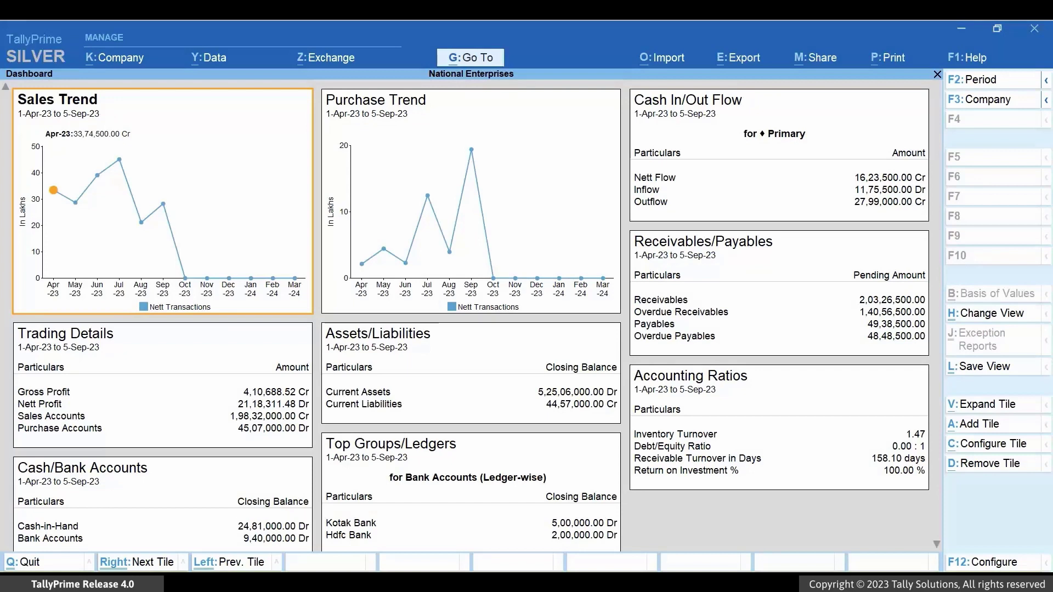